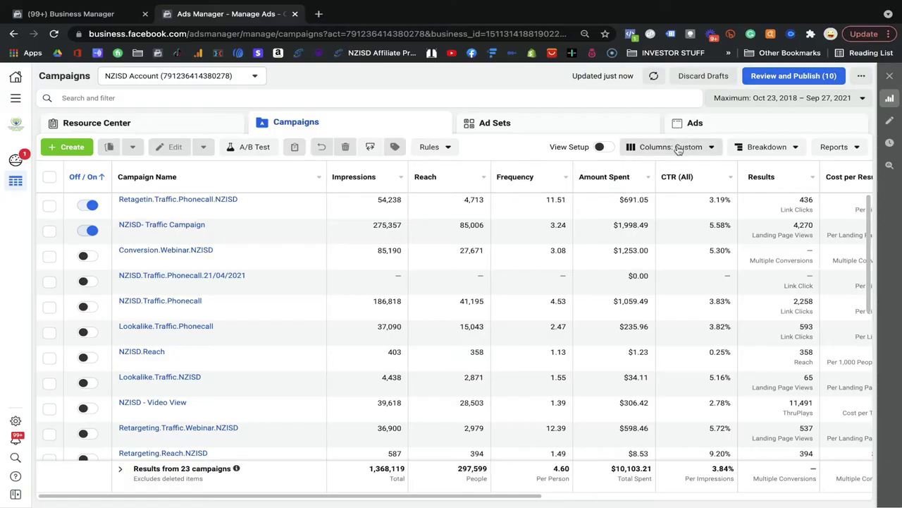
# Open the column customization for the campaigns table and remove every selected column except Campaign Name.
pyautogui.click(679, 150)
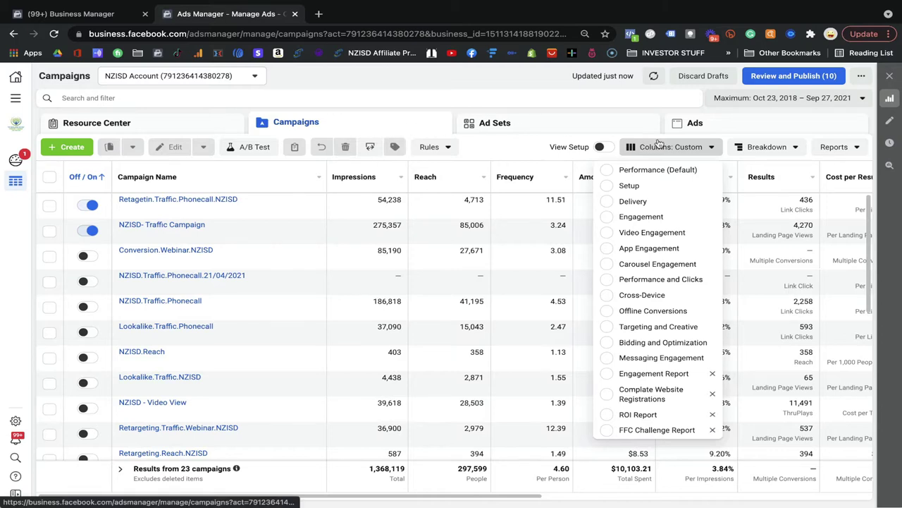
pyautogui.scroll(-2, 658, 310)
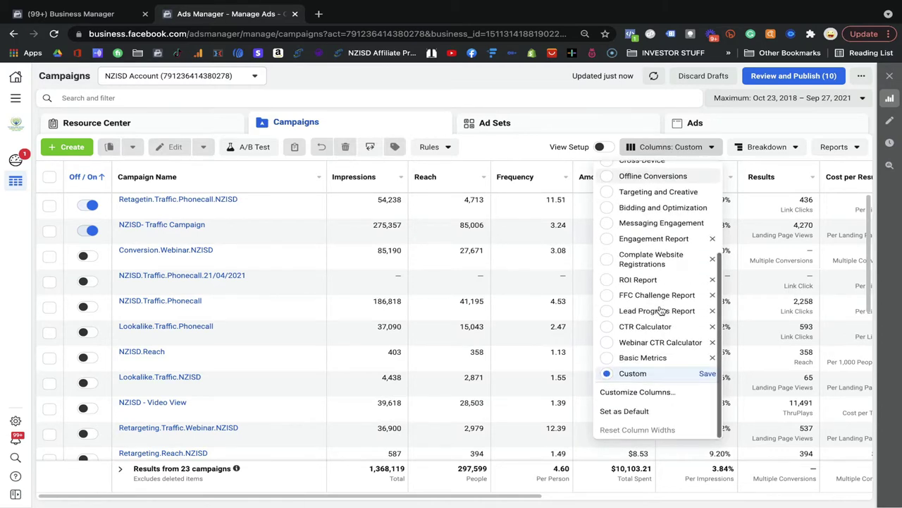
pyautogui.click(641, 396)
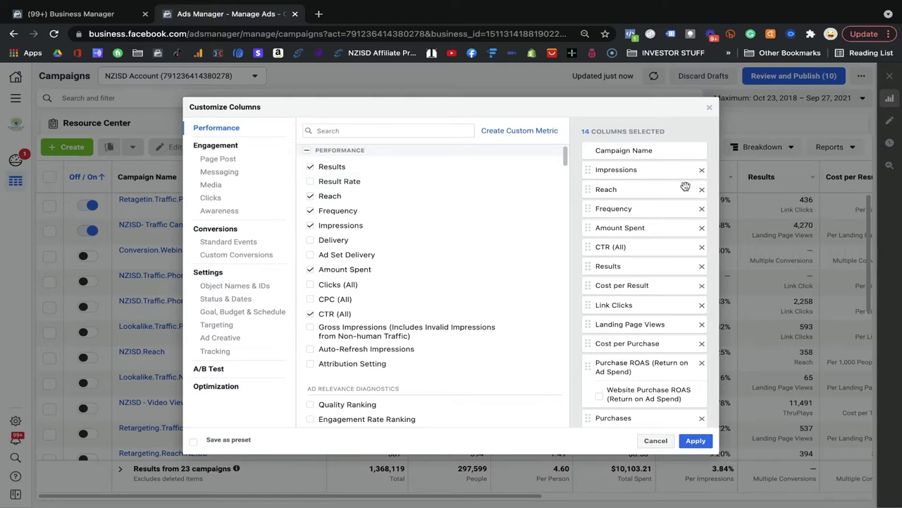
pyautogui.click(702, 209)
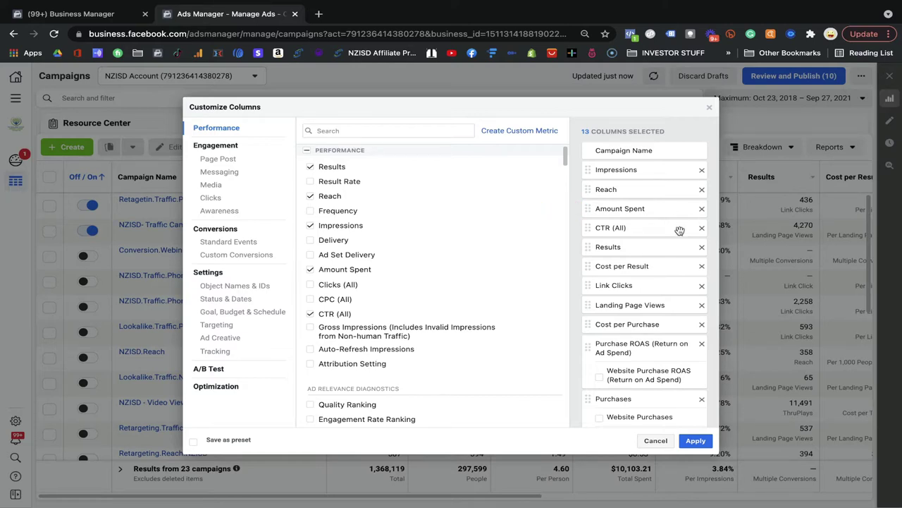
pyautogui.moveTo(680, 231)
pyautogui.mouseDown()
pyautogui.moveTo(677, 216)
pyautogui.moveTo(681, 233)
pyautogui.mouseUp()
pyautogui.click(702, 229)
pyautogui.click(702, 229)
pyautogui.click(702, 230)
pyautogui.click(702, 230)
pyautogui.click(702, 230)
pyautogui.click(702, 229)
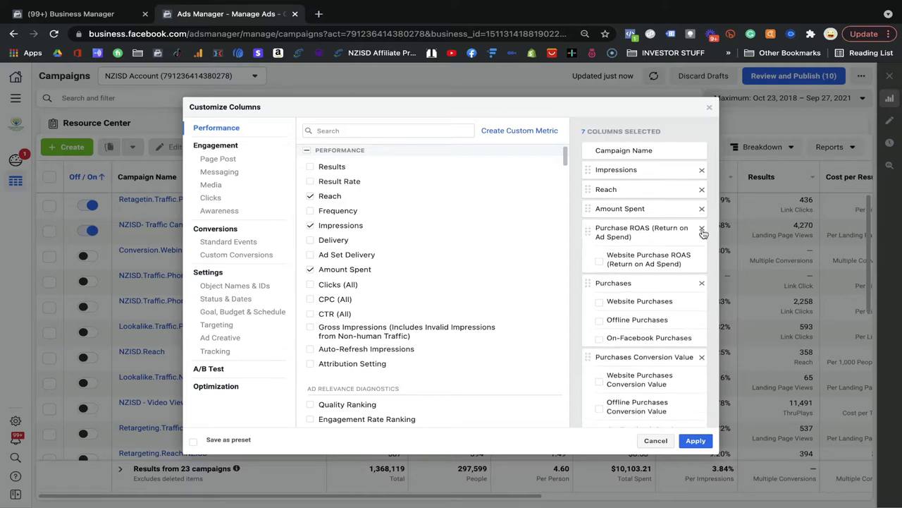
pyautogui.click(702, 229)
pyautogui.click(702, 230)
pyautogui.click(703, 229)
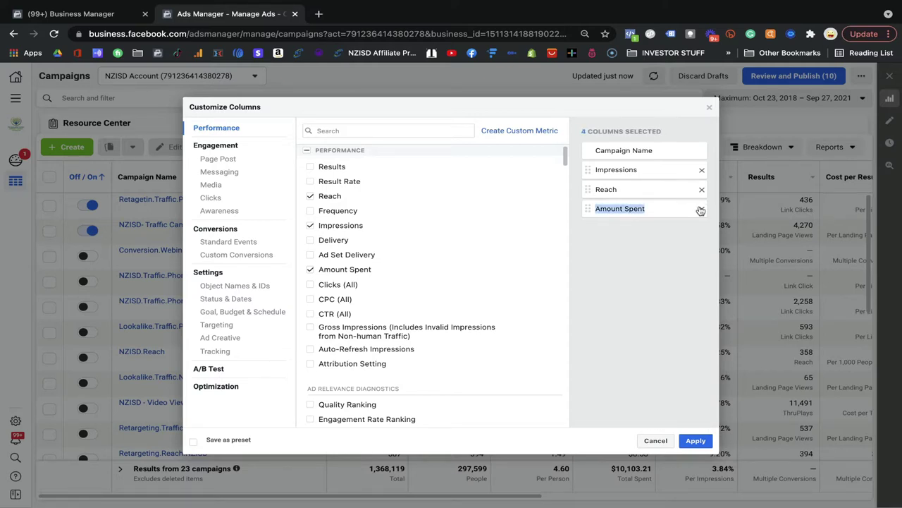
pyautogui.click(702, 210)
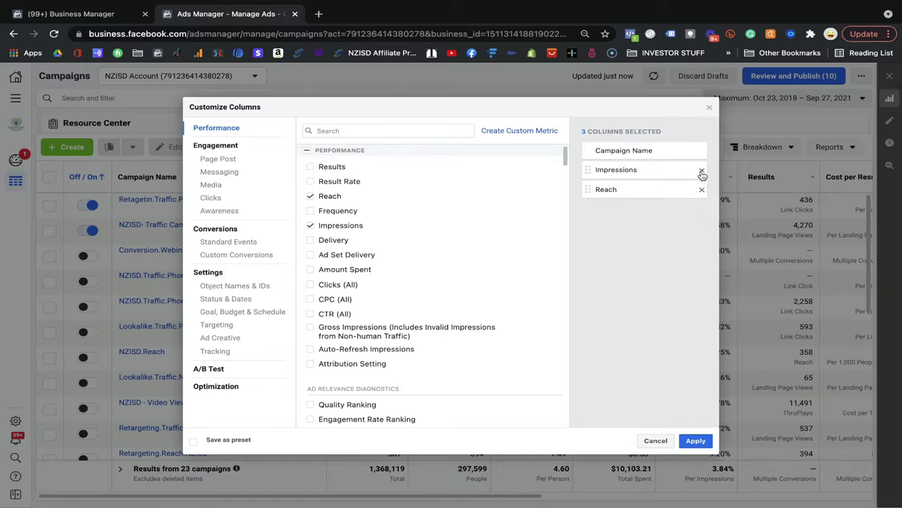
pyautogui.click(702, 172)
pyautogui.click(701, 170)
# Find and add the Impressions and Reach metrics to the selected columns.
pyautogui.click(425, 131)
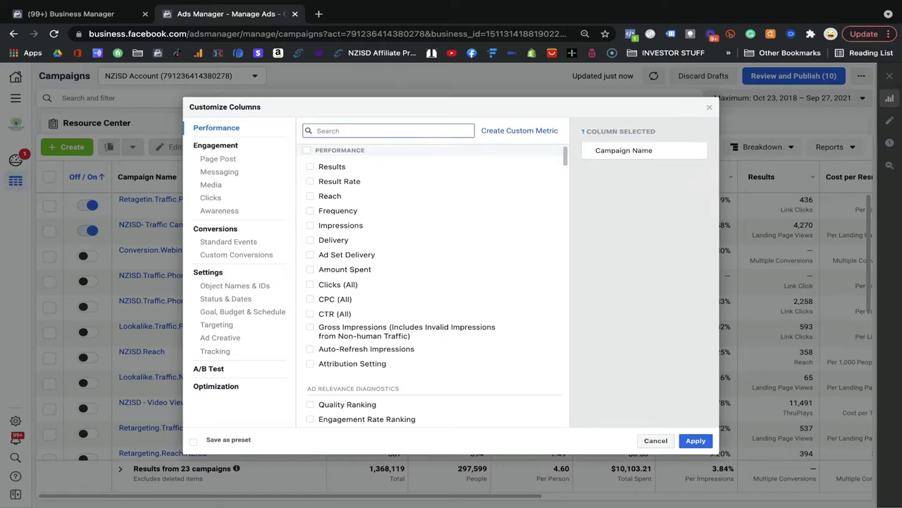
pyautogui.write('im')
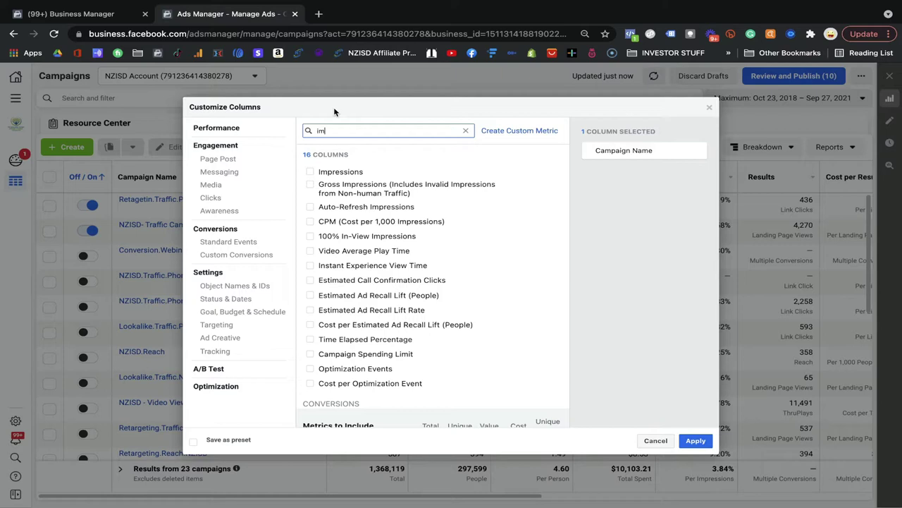
pyautogui.click(311, 173)
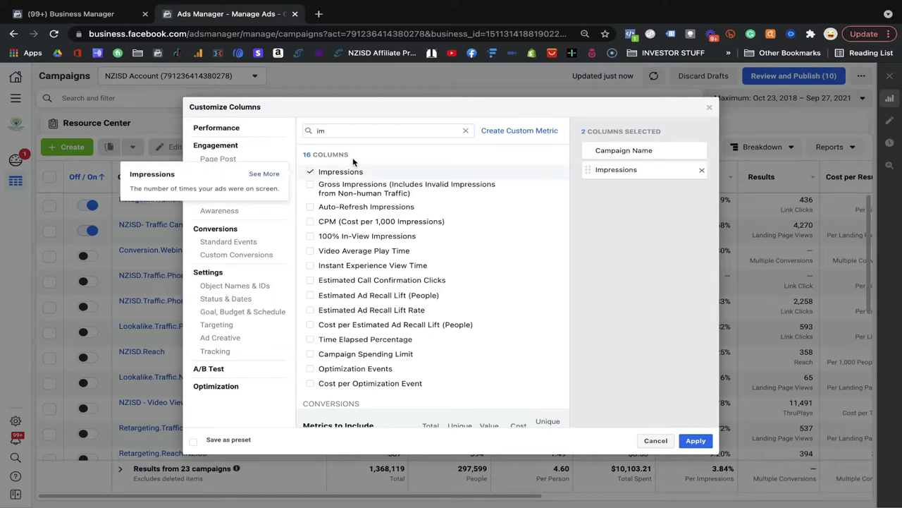
pyautogui.click(398, 130)
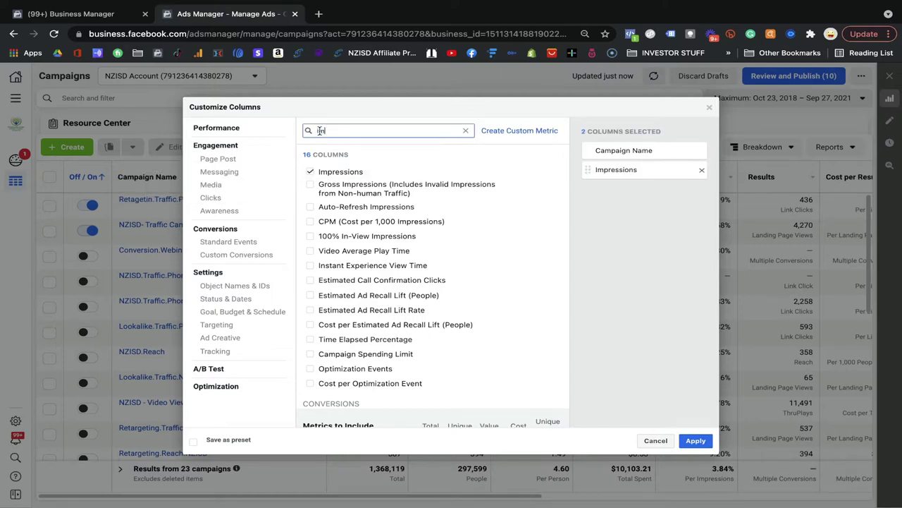
pyautogui.write('reach')
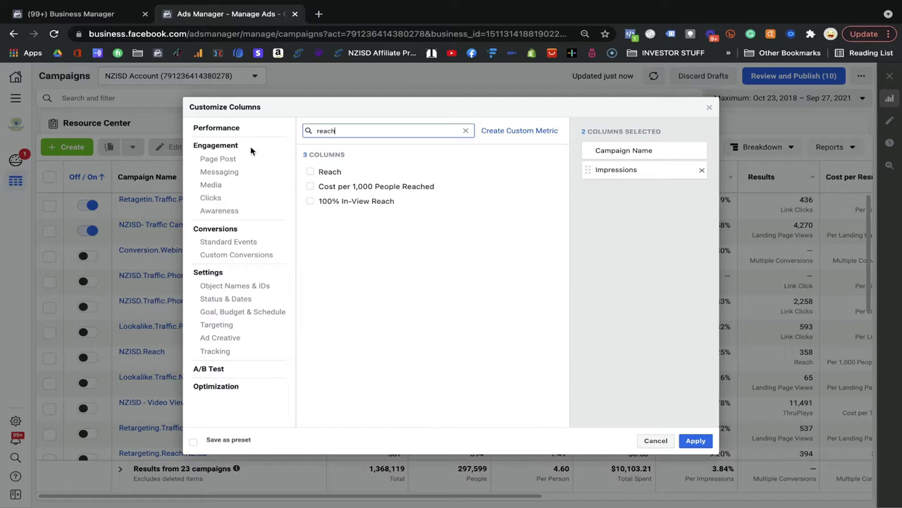
pyautogui.click(311, 172)
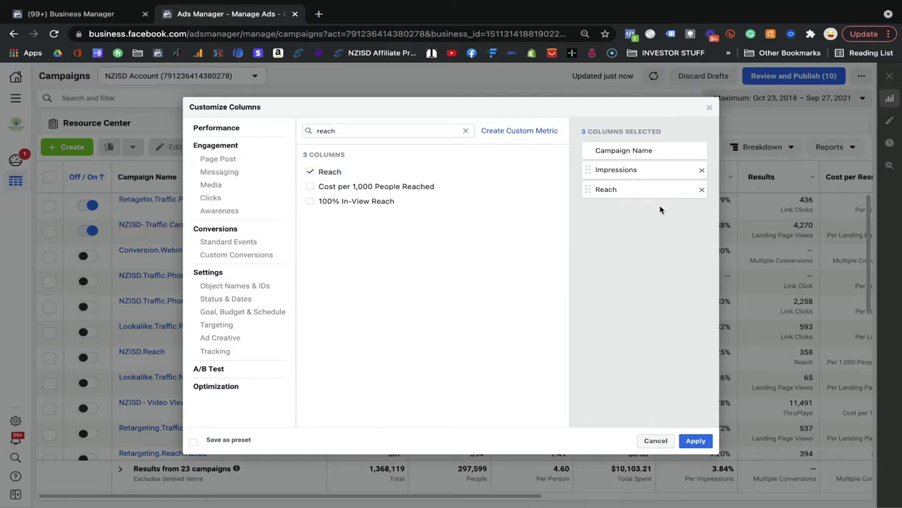
pyautogui.moveTo(652, 180); pyautogui.dragTo(652, 206)
pyautogui.moveTo(651, 171); pyautogui.dragTo(651, 191)
# Search the metrics for "ctr" and add CTR (All) to the selected columns.
pyautogui.moveTo(336, 130); pyautogui.dragTo(296, 131)
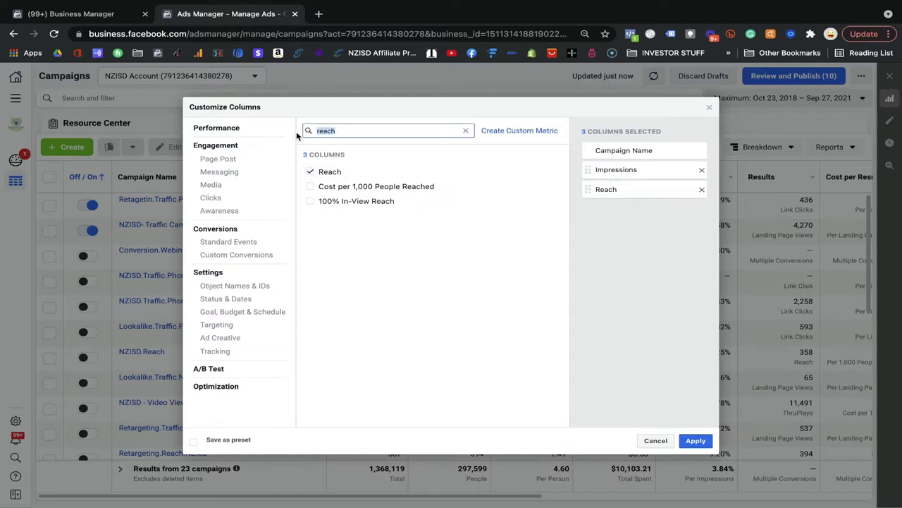
pyautogui.write('ctr')
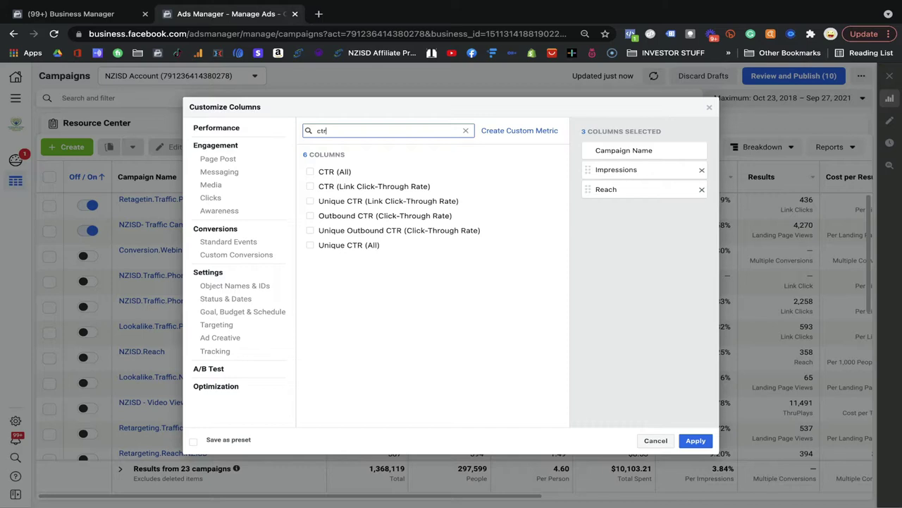
pyautogui.moveTo(310, 175)
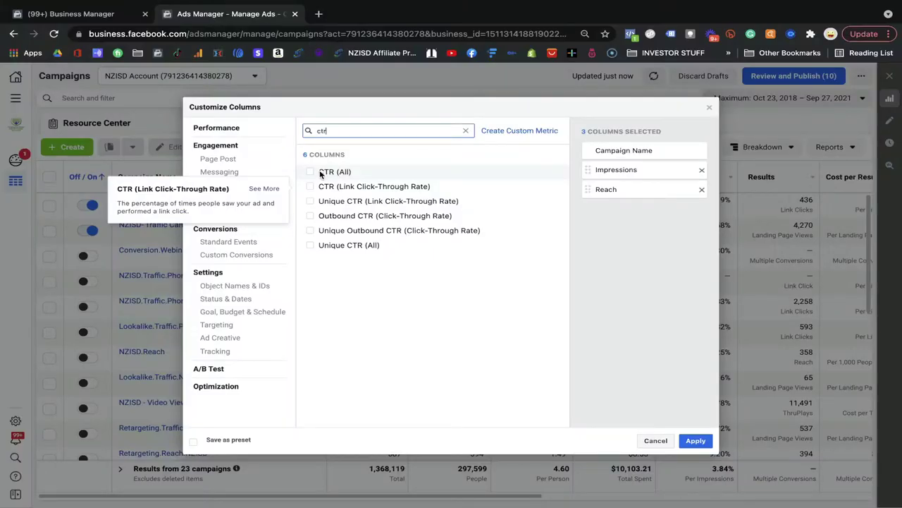
pyautogui.click(310, 172)
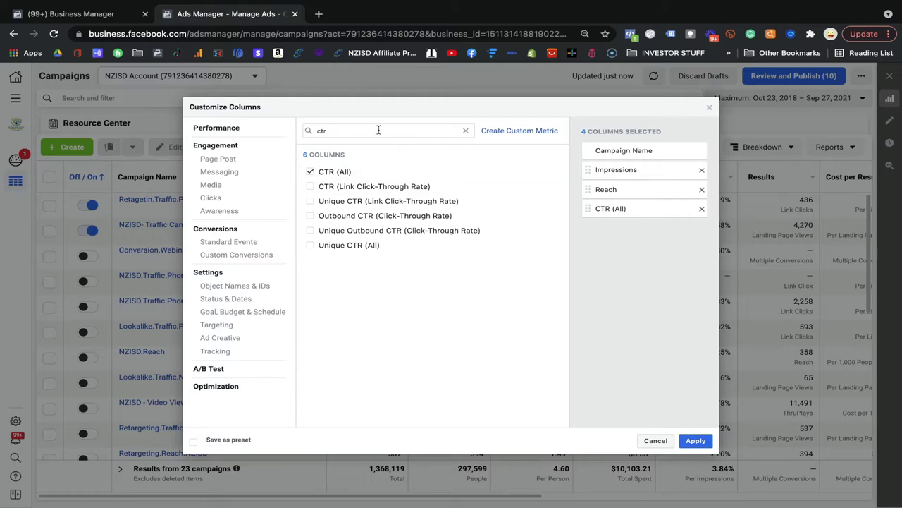
# Add the Amount Spent metric to the selected columns and clear the metric search.
pyautogui.moveTo(377, 131); pyautogui.dragTo(308, 130)
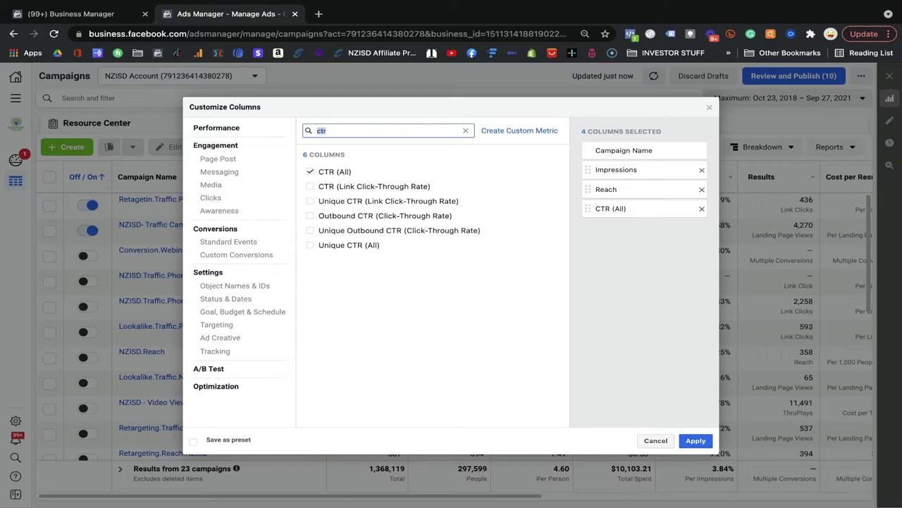
pyautogui.write('amoun')
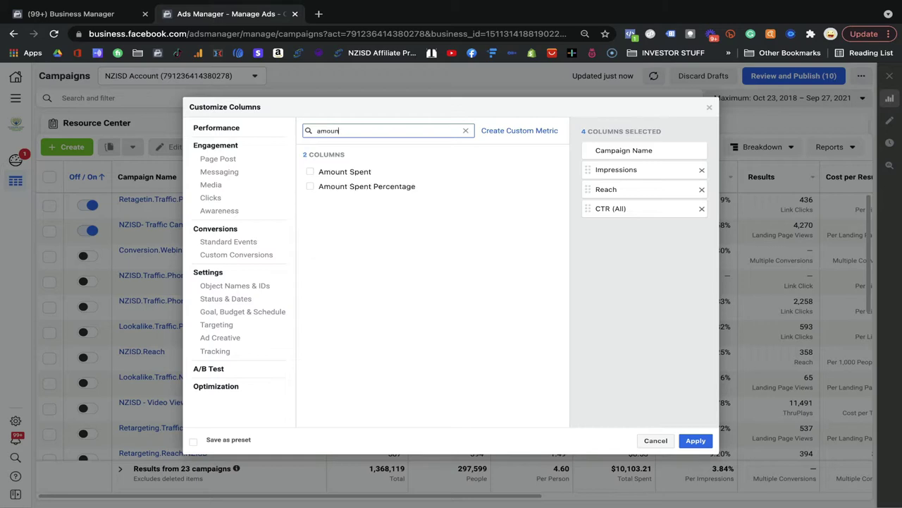
pyautogui.click(311, 172)
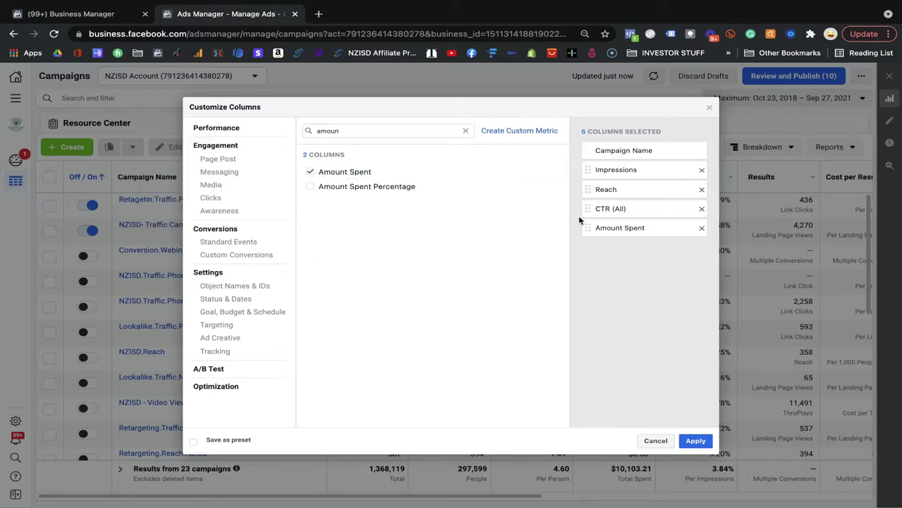
pyautogui.click(352, 131)
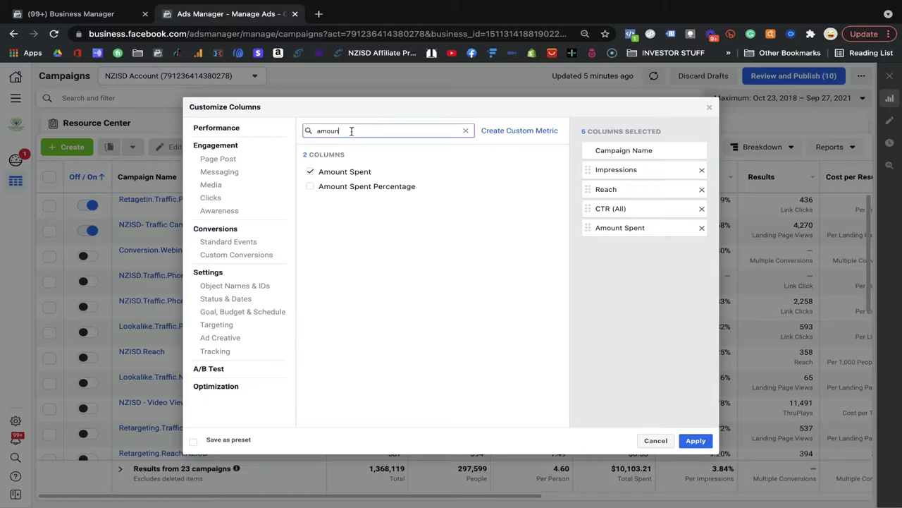
pyautogui.moveTo(351, 131); pyautogui.dragTo(312, 132)
pyautogui.moveTo(358, 132); pyautogui.dragTo(302, 132)
pyautogui.press('BackSpace')
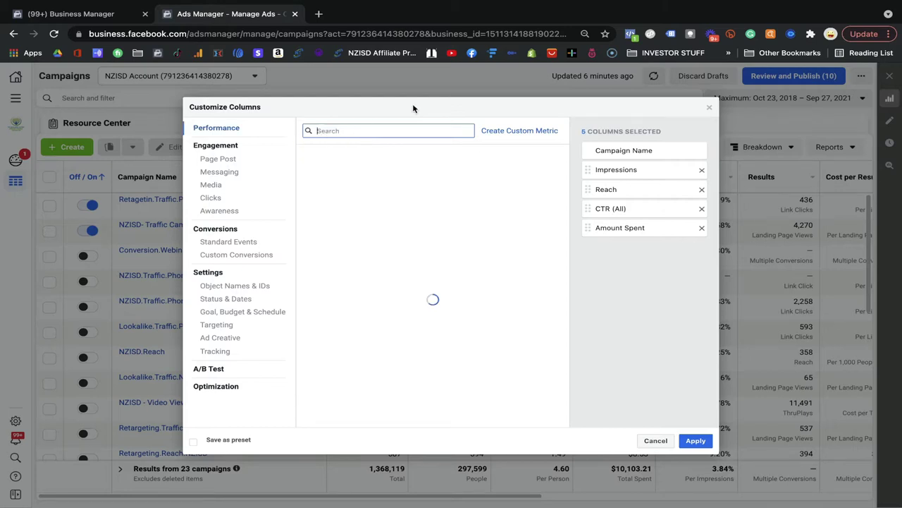
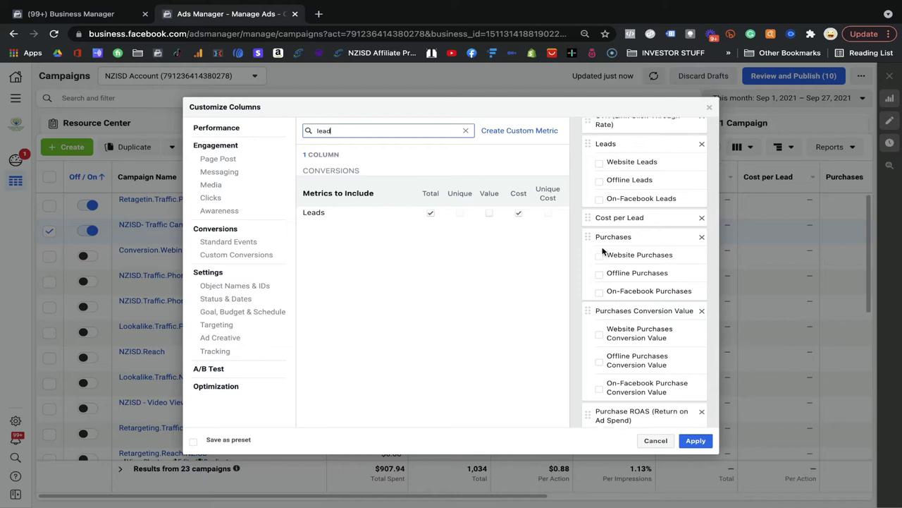
# Review the selected lead and purchase columns, cancel the customization, and examine these metrics for NZISD- Traffic Campaign.
pyautogui.scroll(3, 605, 252)
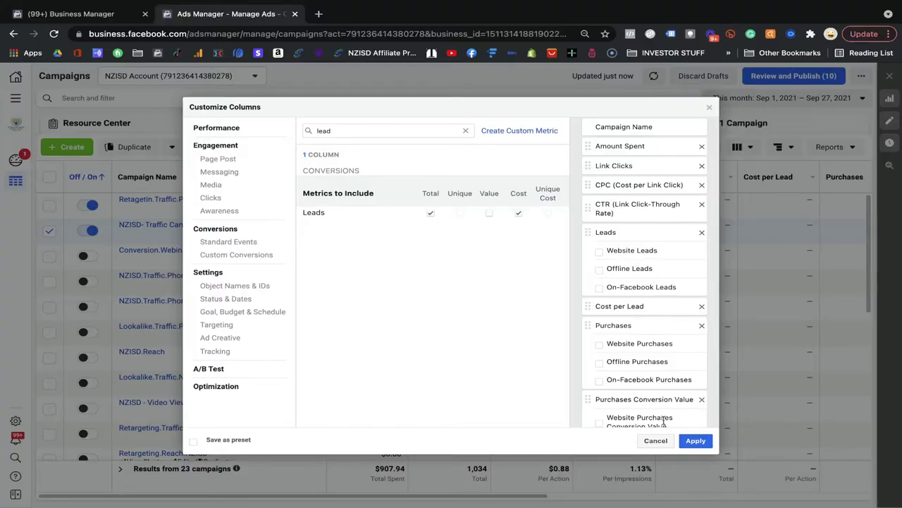
pyautogui.click(660, 440)
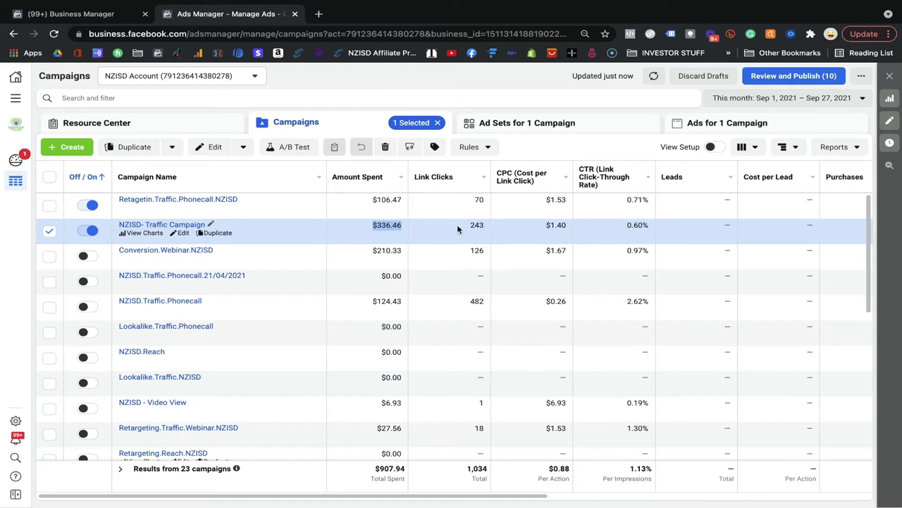
pyautogui.hscroll(3, 627, 231)
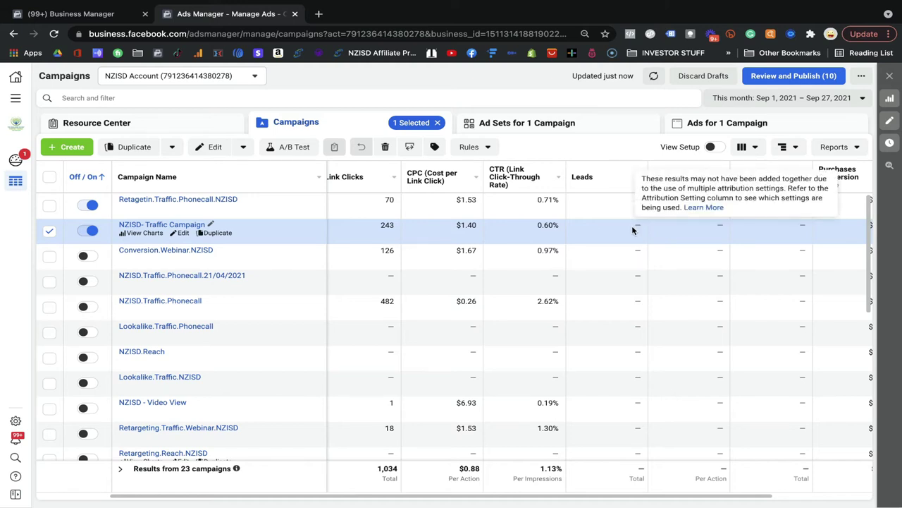
pyautogui.moveTo(634, 225)
pyautogui.hscroll(2, 634, 226)
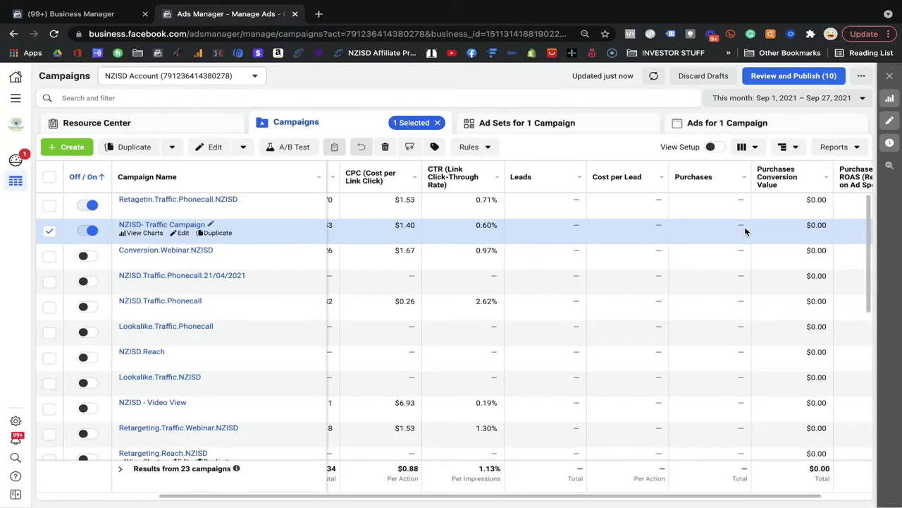
pyautogui.hscroll(2, 705, 225)
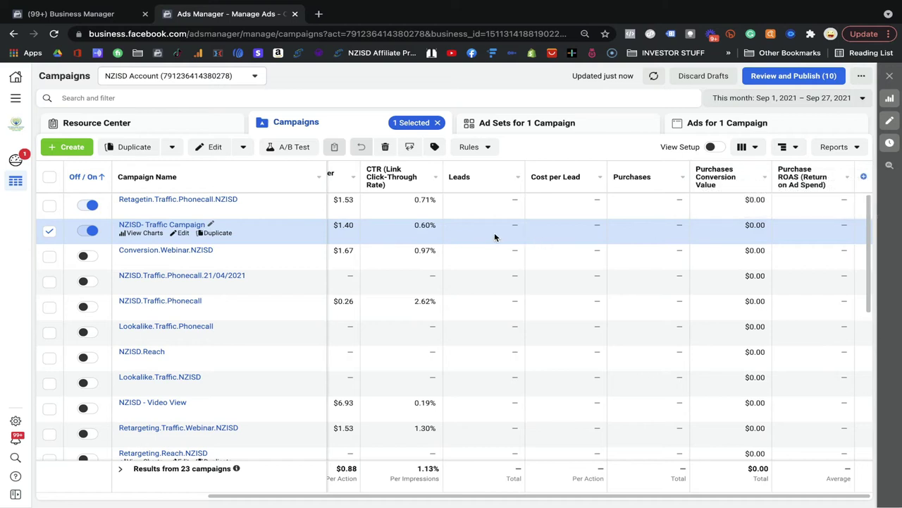
pyautogui.hscroll(-2, 495, 232)
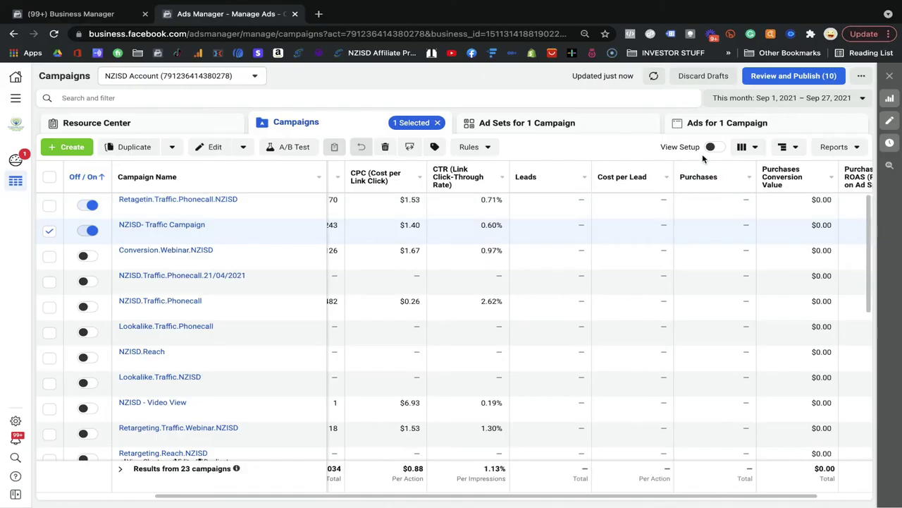
# Switch the campaigns table to the ROI Report column preset and review its result, spend, checkout, purchase and ROAS columns.
pyautogui.click(755, 147)
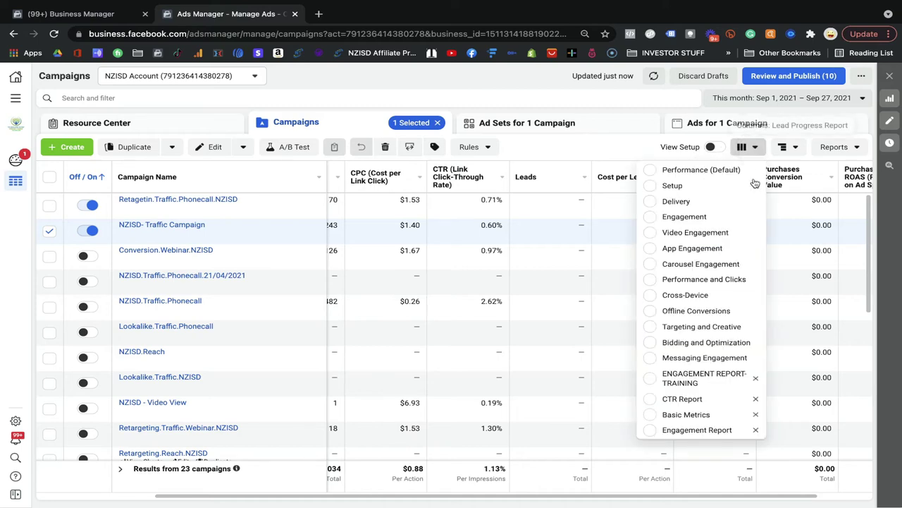
pyautogui.scroll(-5, 698, 310)
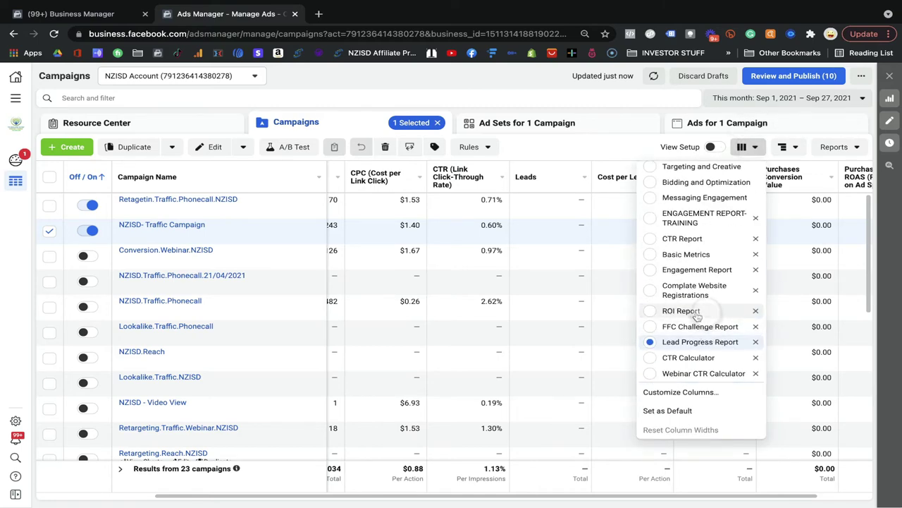
pyautogui.click(696, 314)
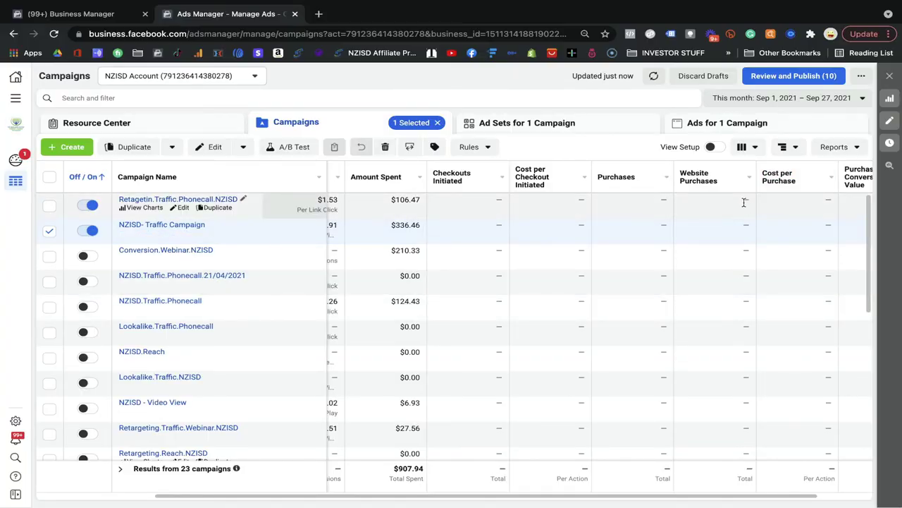
pyautogui.hscroll(-5, 581, 217)
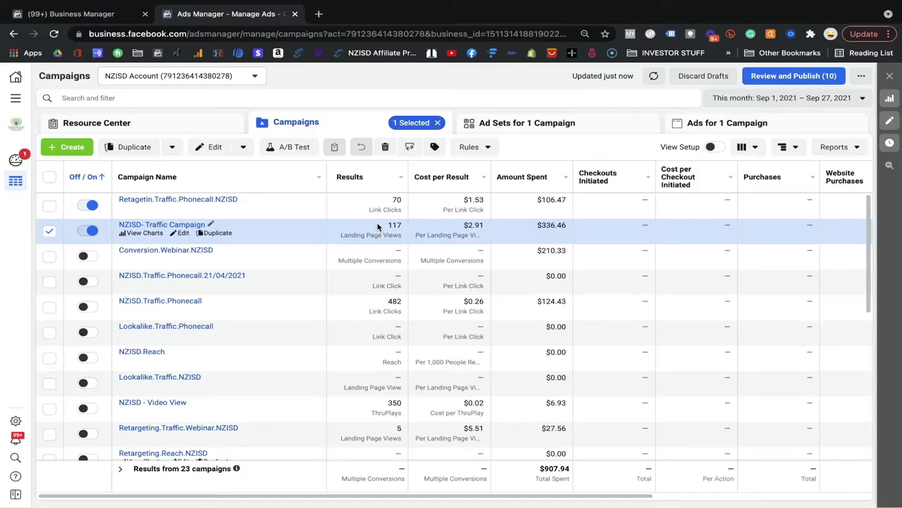
pyautogui.hscroll(2, 379, 225)
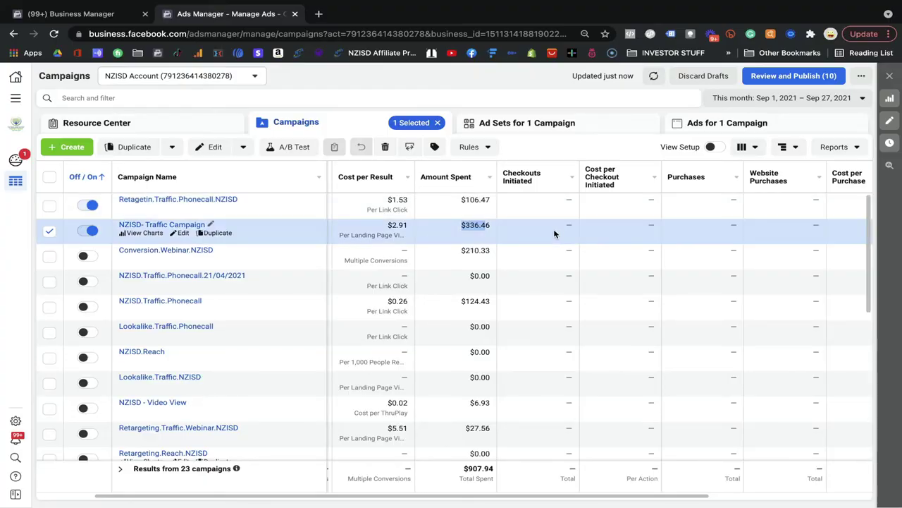
pyautogui.hscroll(5, 631, 258)
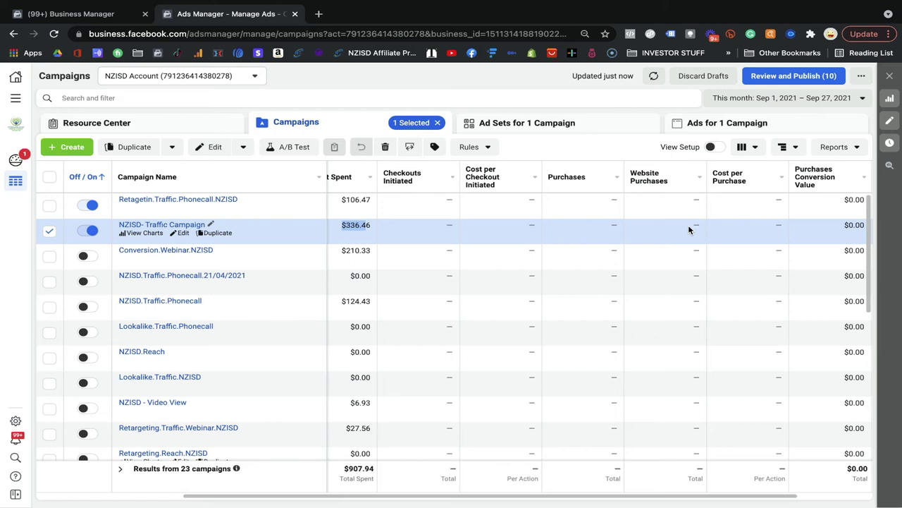
pyautogui.hscroll(3, 688, 229)
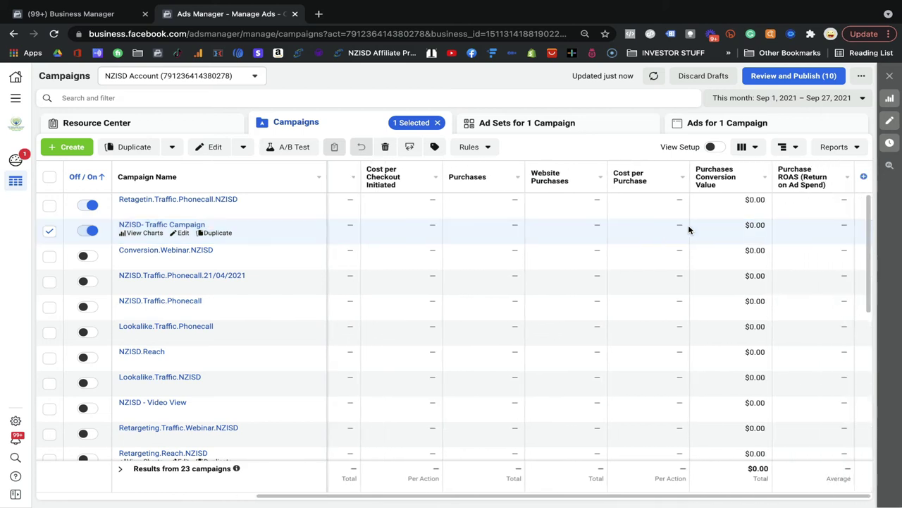